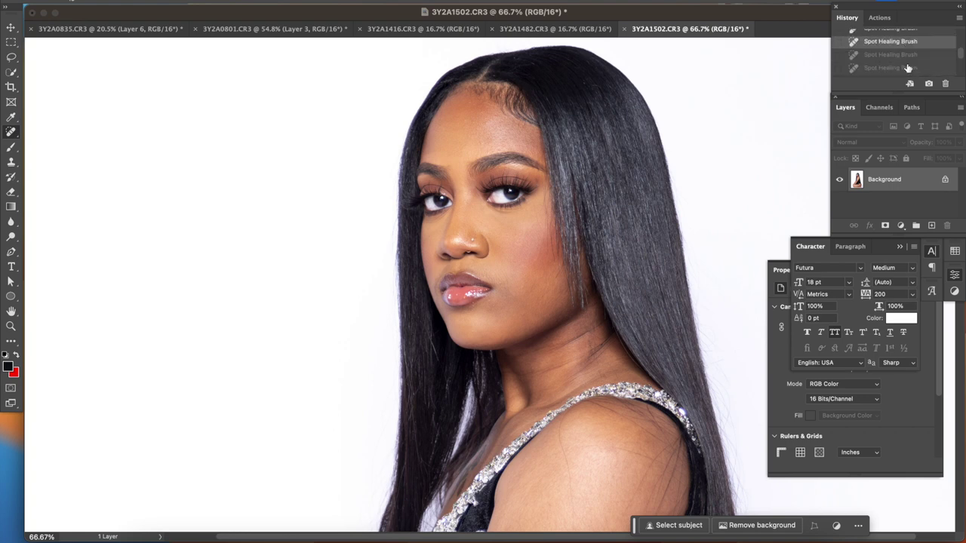
Compare earlier healing states in History, then undo the last healing stroke
left_click(884, 64)
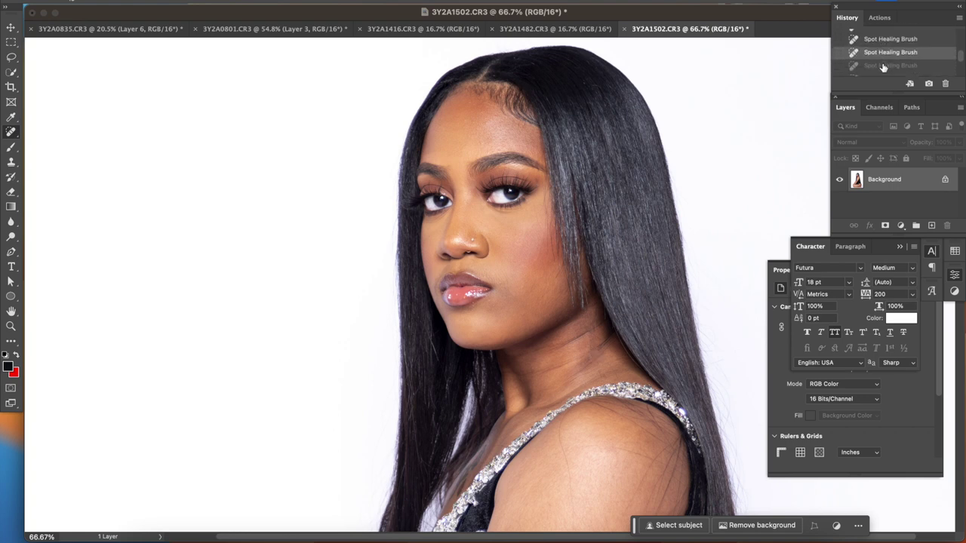
left_click(890, 55)
left_click(892, 45)
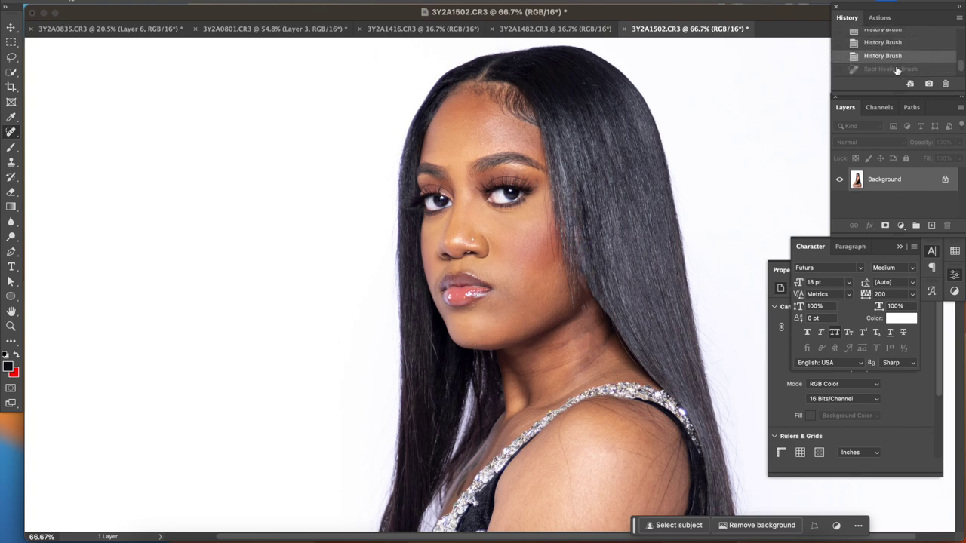
left_click(904, 69)
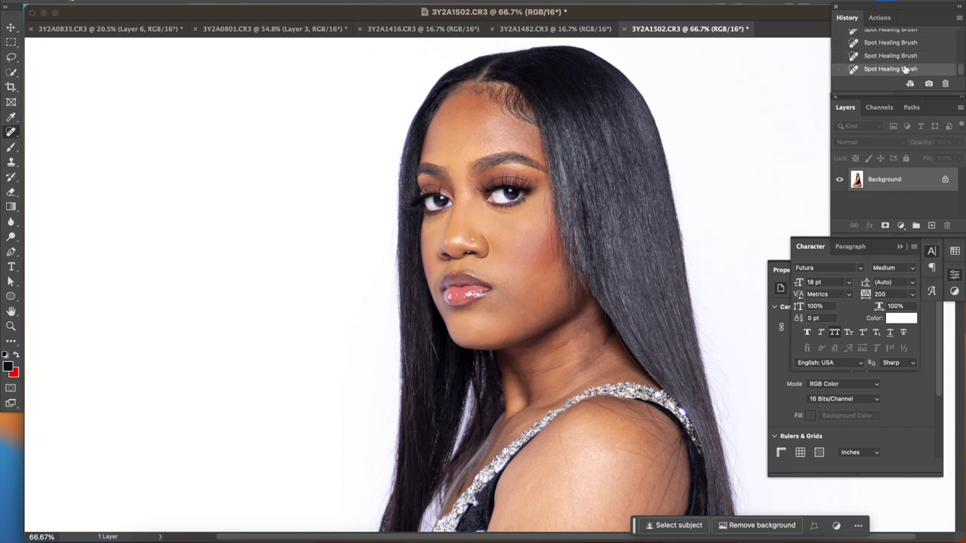
scroll(600, 300, "down", 5)
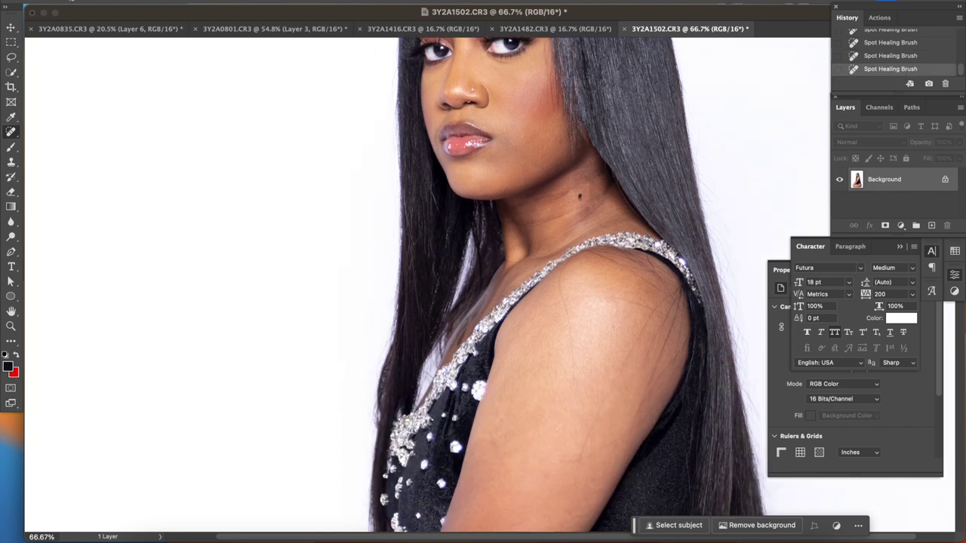
key("ctrl+z")
Spot-heal the dark marks on the shoulder and the small marks up the arm
left_click(560, 270)
mouse_move(643, 280)
left_mouse_down()
mouse_move(586, 251)
mouse_move(566, 261)
mouse_move(608, 249)
mouse_move(644, 266)
left_mouse_up()
scroll(658, 309, "down", 3)
left_click_drag(663, 240, 641, 289)
mouse_move(572, 397)
left_mouse_down()
mouse_move(603, 381)
mouse_move(650, 290)
left_mouse_up()
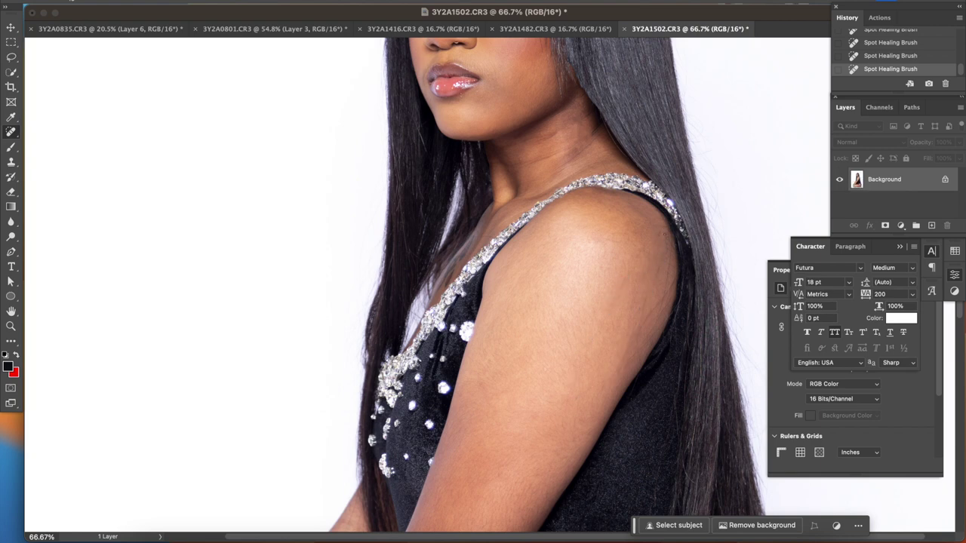
Heal the shoulder mole and neck mark, then run the frequency separation action
left_click_drag(665, 239, 667, 289)
left_click_drag(631, 327, 647, 302)
scroll(647, 325, "up", 5)
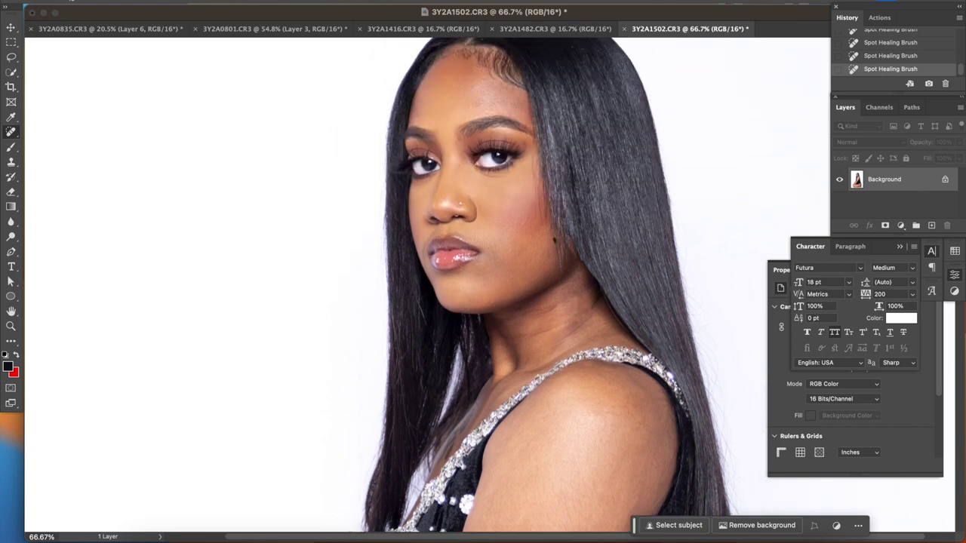
left_click_drag(559, 252, 562, 272)
scroll(563, 259, "up", 1)
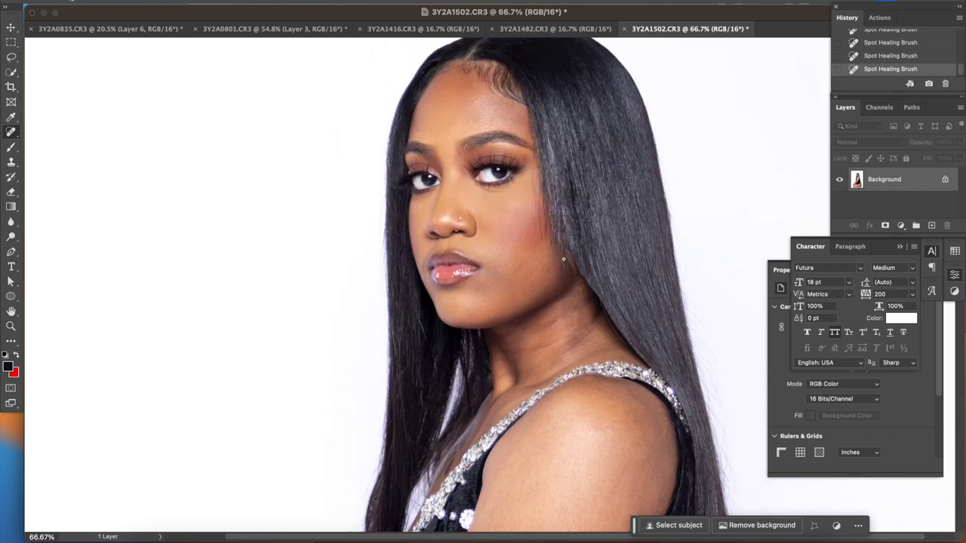
key("F2")
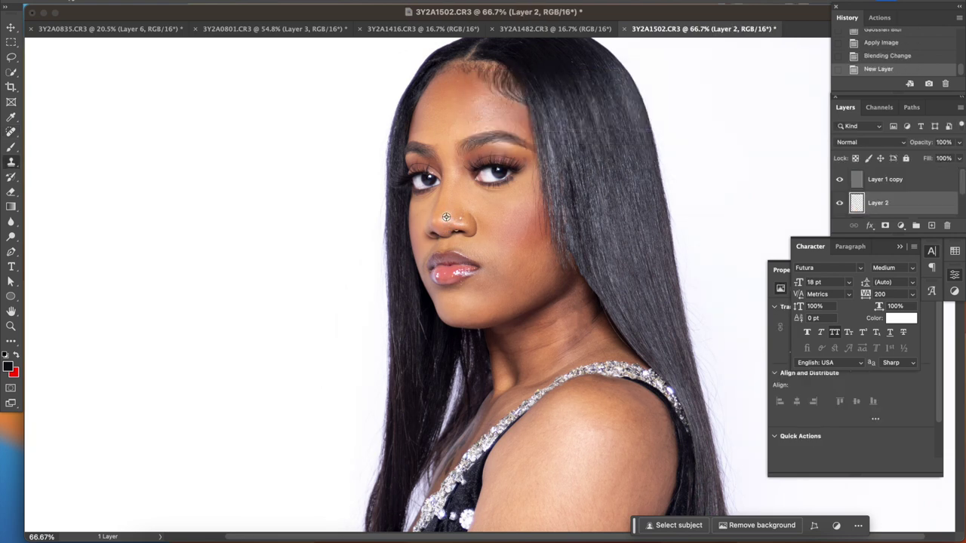
Clone clean cheek skin over the blotchy face and neck on Layer 2
left_click(449, 197)
left_click(449, 196)
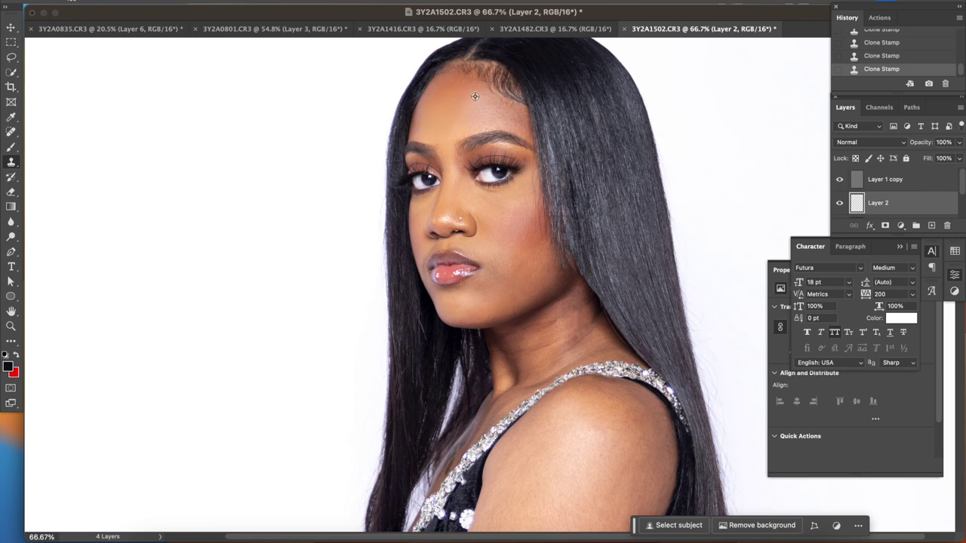
scroll(501, 114, "up", 3)
scroll(490, 238, "down", 3)
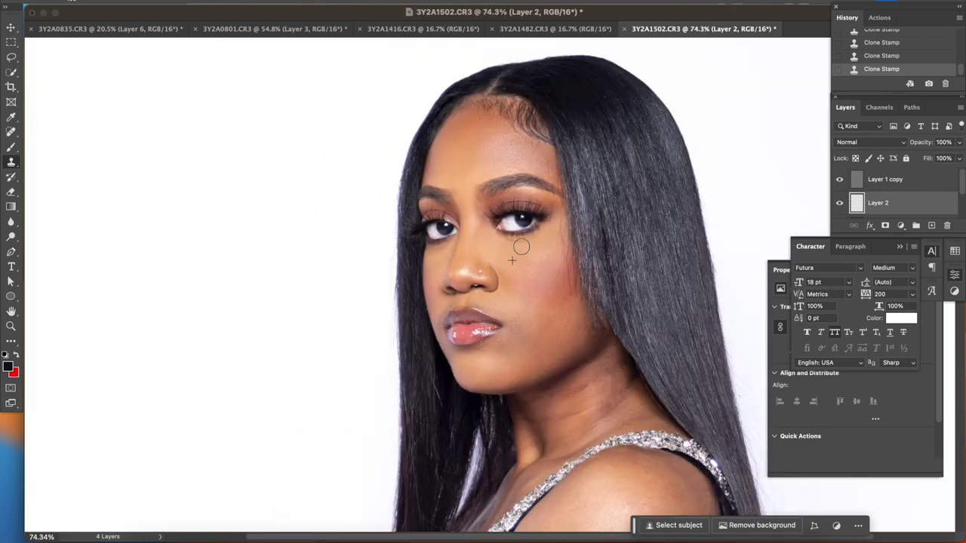
left_click(551, 245, "alt")
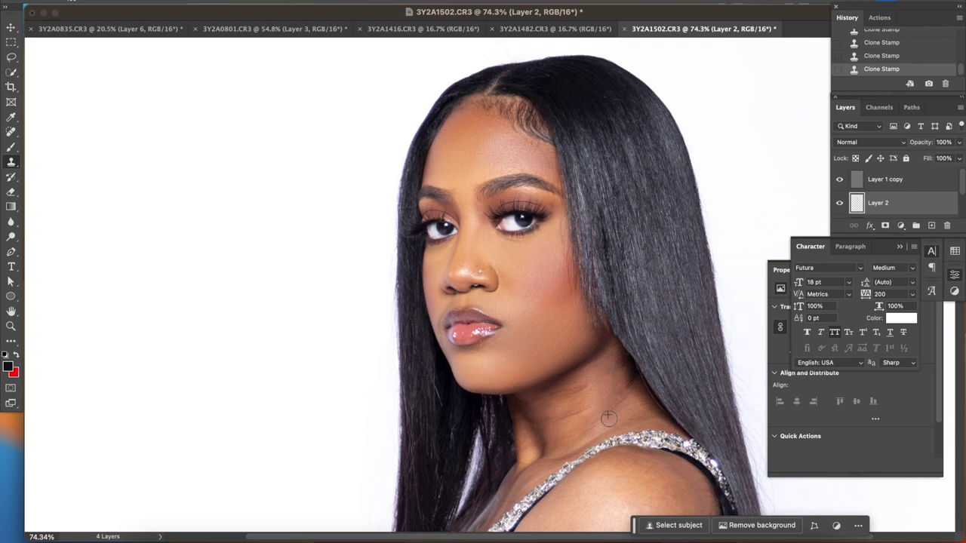
scroll(613, 377, "up", 10)
scroll(613, 377, "down", 8)
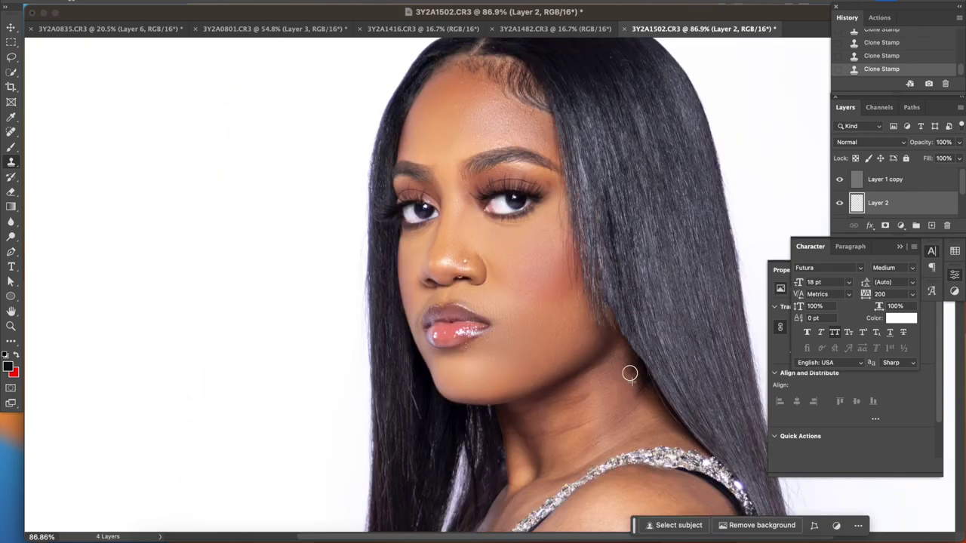
mouse_move(630, 377)
left_mouse_down()
mouse_move(570, 401)
mouse_move(543, 433)
mouse_move(582, 420)
left_mouse_up()
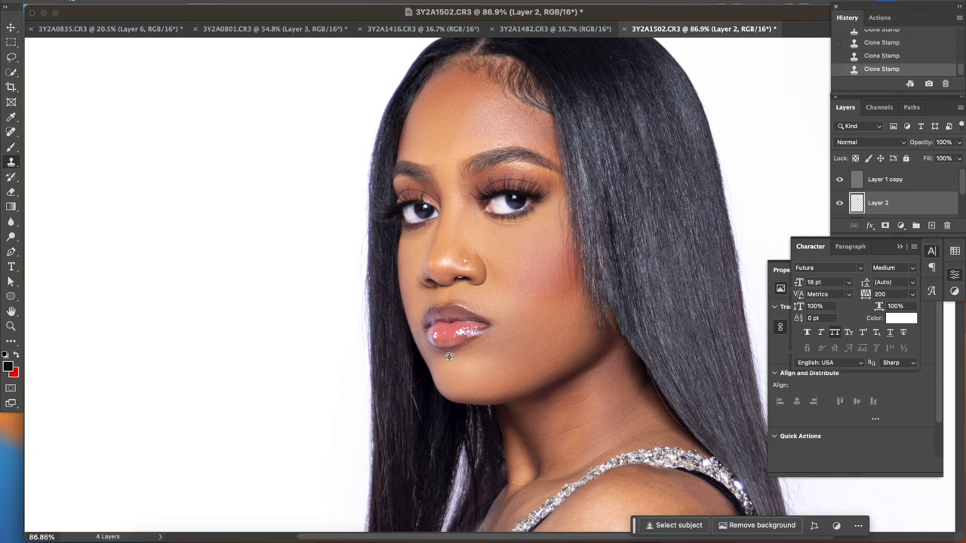
Switch to the Layer 1 copy texture layer, then back to Layer 2
left_click(887, 180)
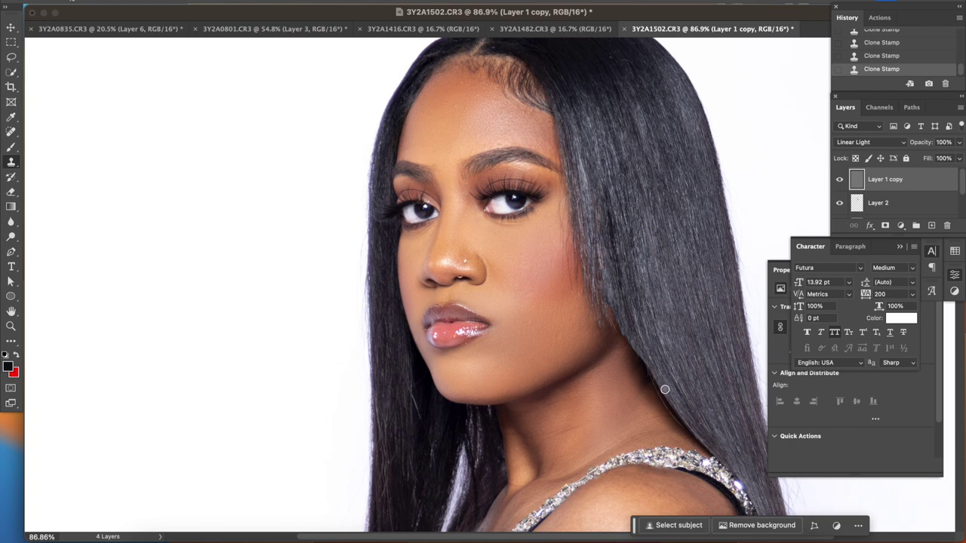
scroll(664, 389, "down", 3)
scroll(665, 389, "down", 5)
left_click(488, 5)
Check the Clone Stamp brush size and hardness, then stamp over shoulder and arm blemishes
right_click(512, 244)
key("Escape")
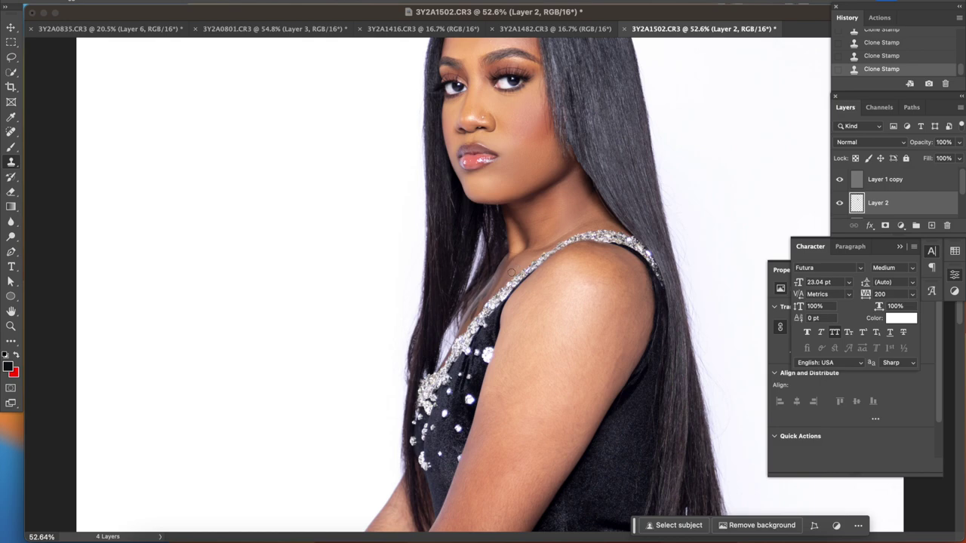
scroll(558, 253, "down", 3)
right_click(574, 241)
key("Escape")
scroll(516, 304, "down", 2)
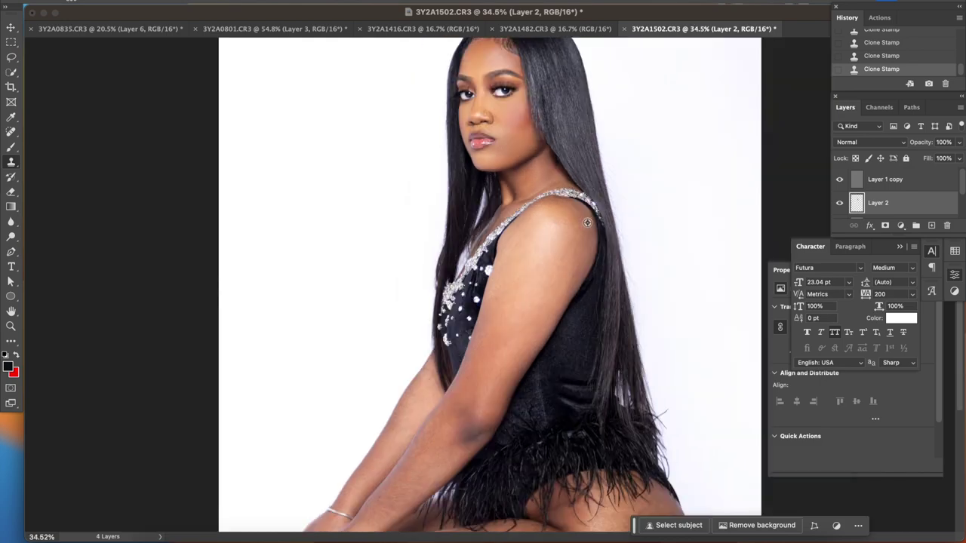
scroll(516, 304, "down", 2)
scroll(549, 228, "up", 3)
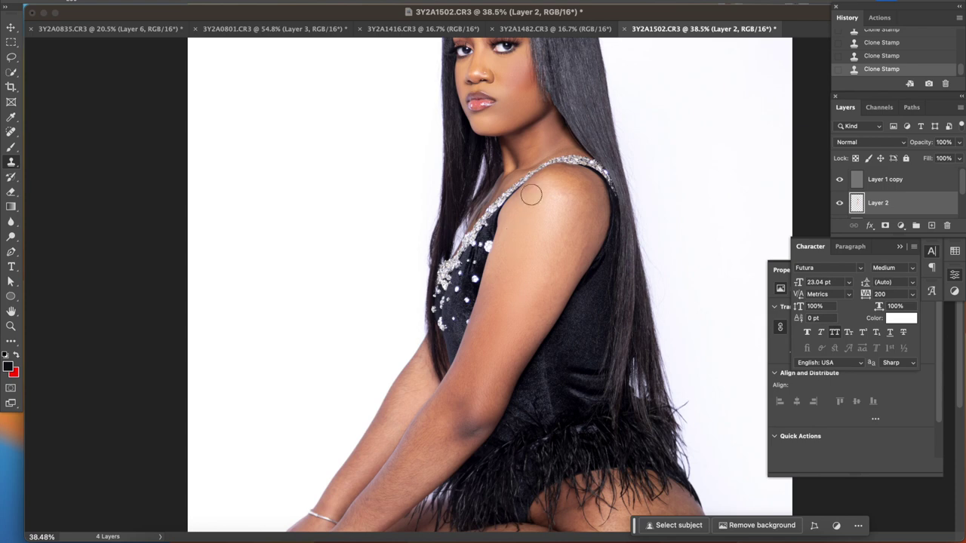
scroll(487, 343, "down", 2)
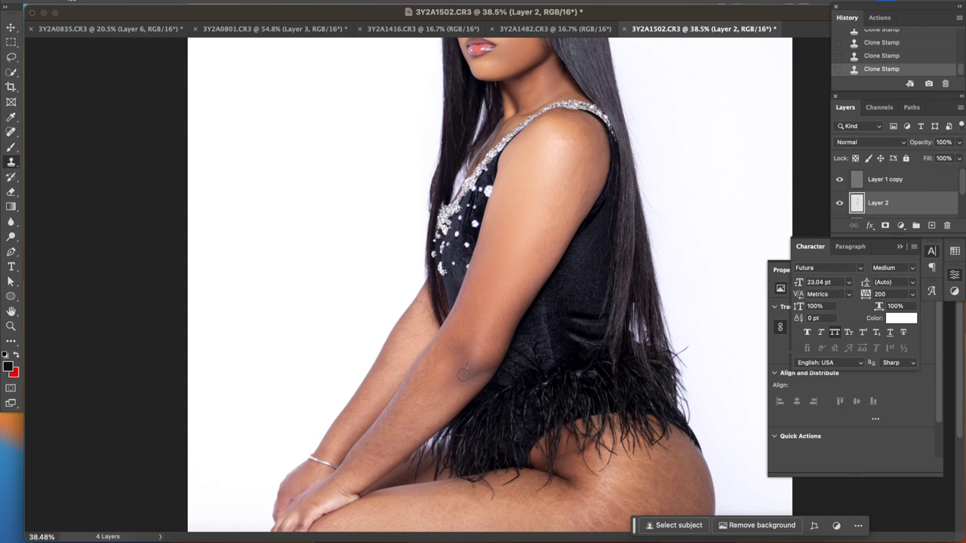
Undo a bad clone stroke and restore it from the History panel
key("ctrl+z")
scroll(475, 379, "down", 1)
left_click(463, 347)
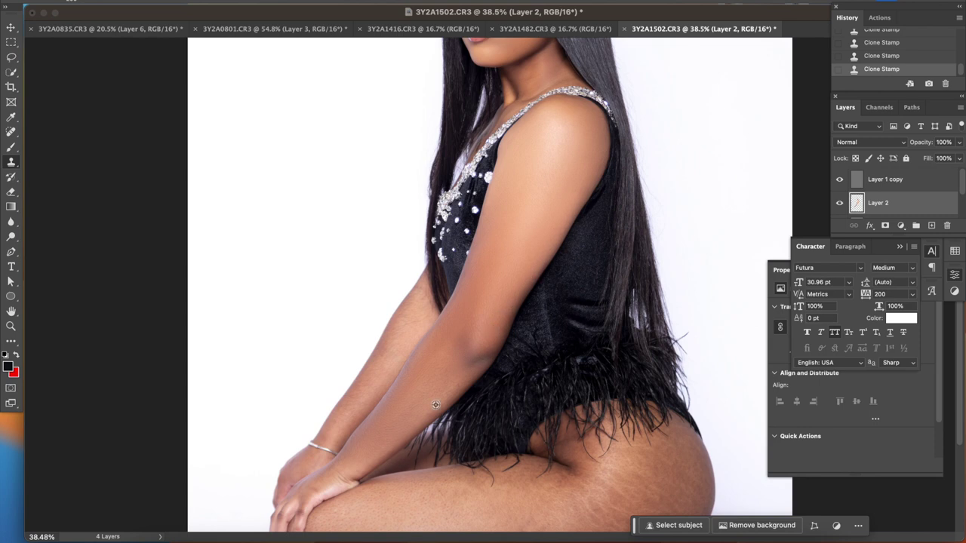
key("ctrl+z")
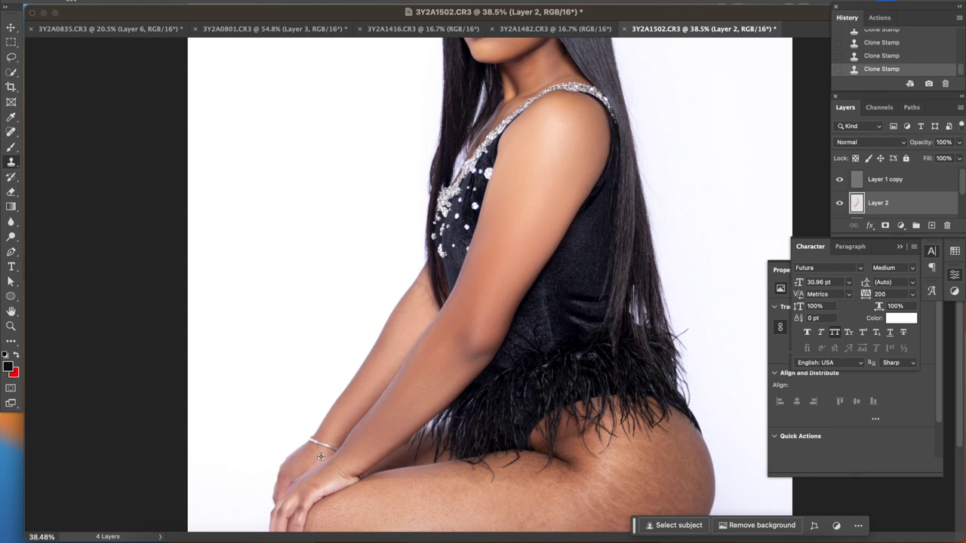
scroll(290, 472, "down", 3)
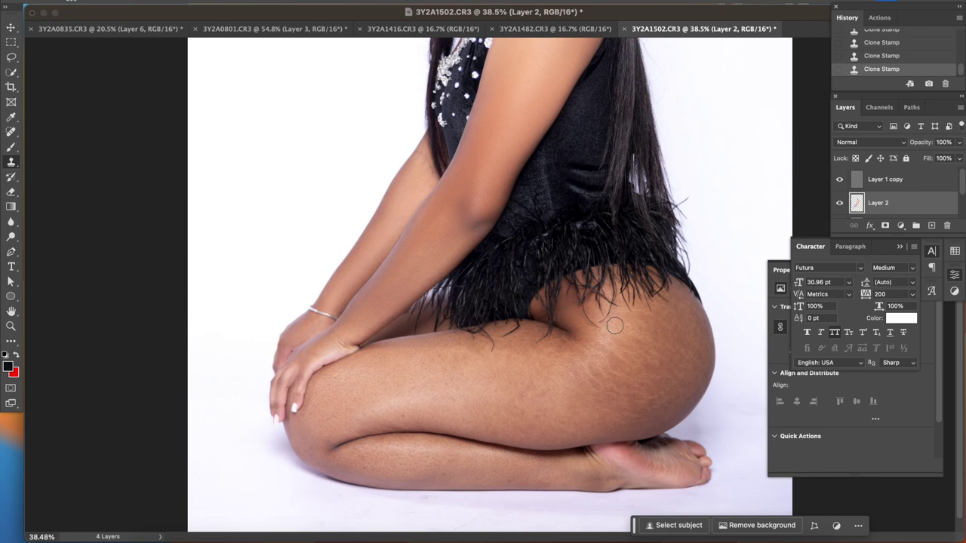
Sample clean skin and clone over the stretch marks on the thigh and hip
left_click(577, 375, "alt")
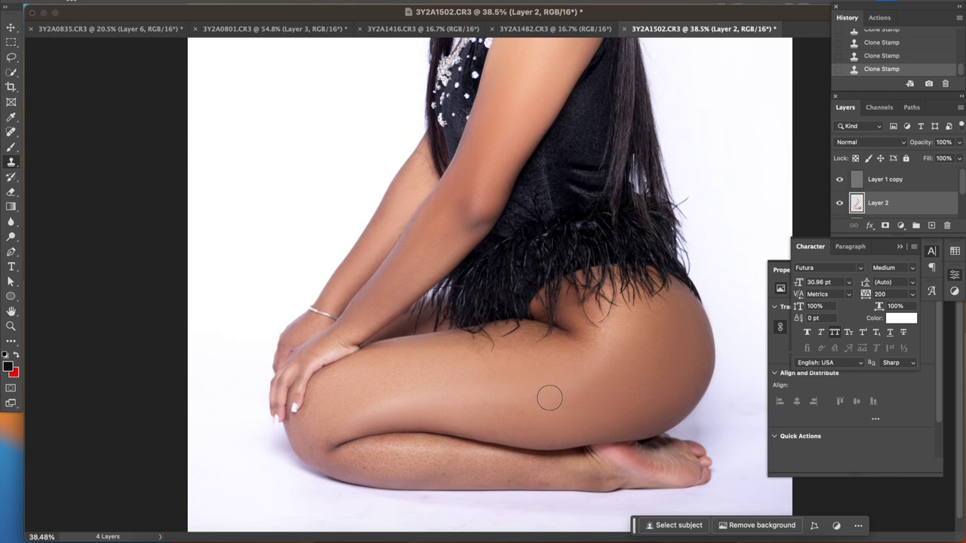
scroll(448, 357, "down", 2)
scroll(528, 437, "up", 2)
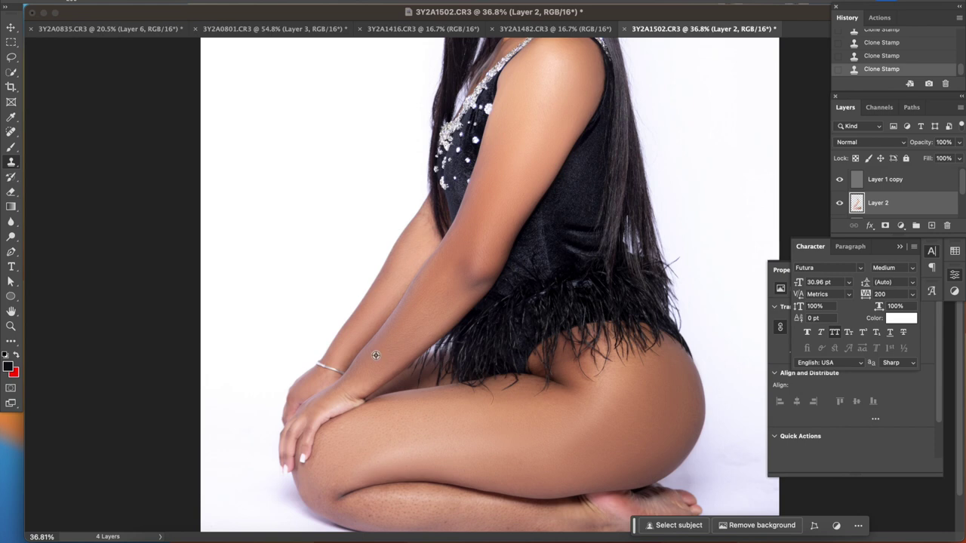
scroll(376, 355, "down", 2)
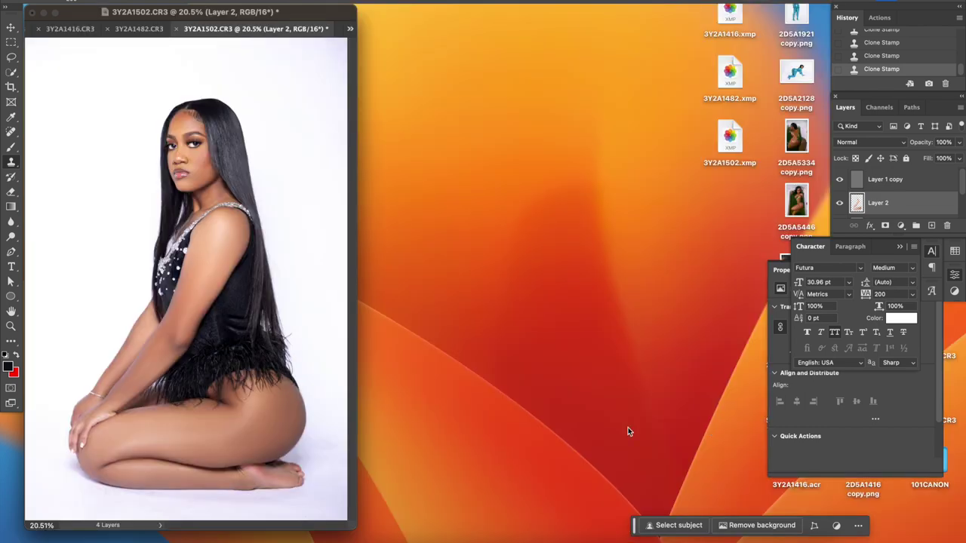
Stamp visible edits to a new layer, copy the selected subject to its own layer, and add a blank layer
key("super+alt+shift+e")
key("w")
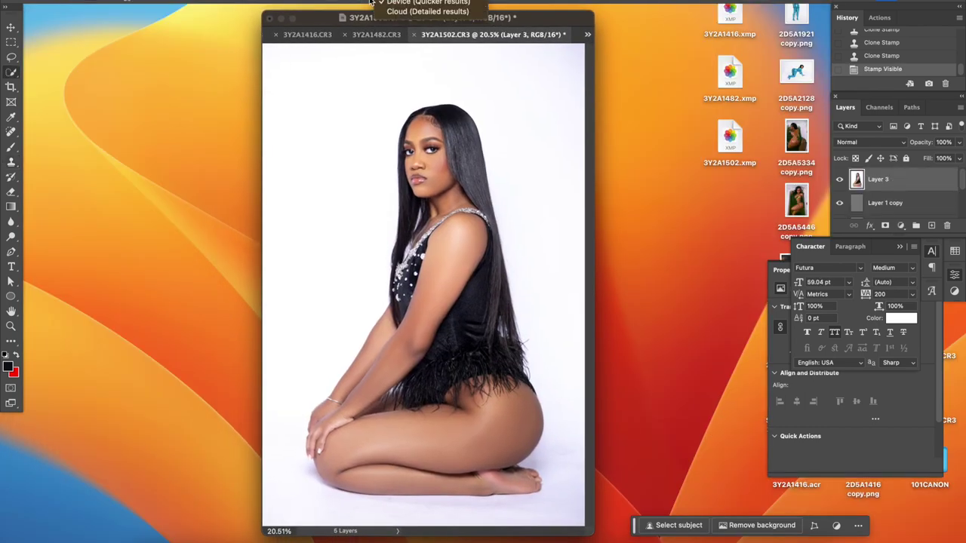
key("super+j")
key("super+alt+shift+n")
Clone clean floor over the marks on the floor near the feet
key("s")
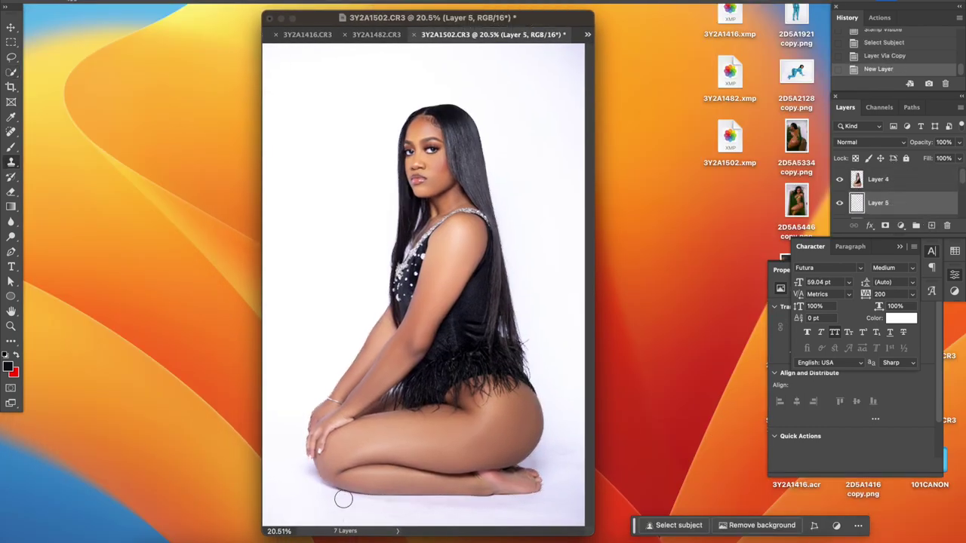
left_click(328, 510)
left_click(405, 515)
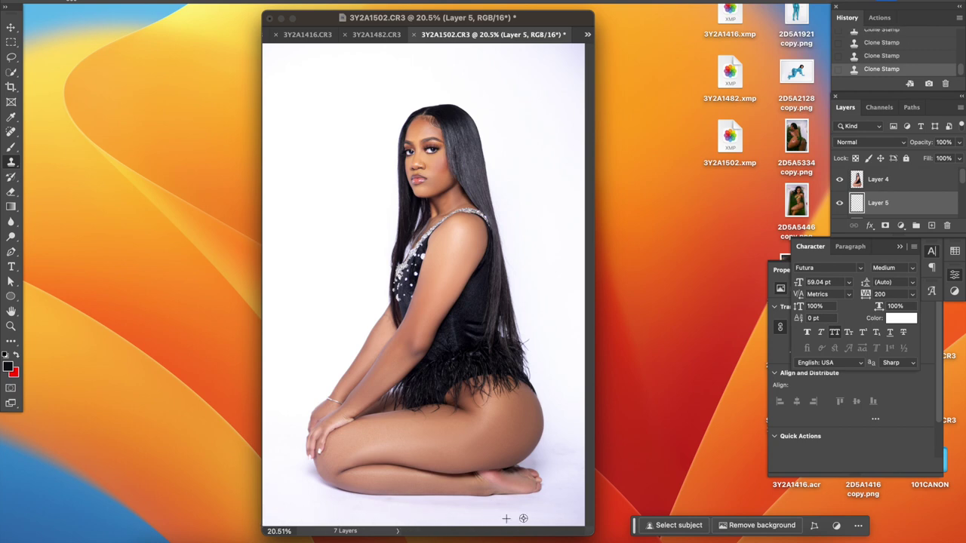
mouse_move(518, 518)
left_mouse_down()
mouse_move(542, 504)
mouse_move(566, 516)
left_mouse_up()
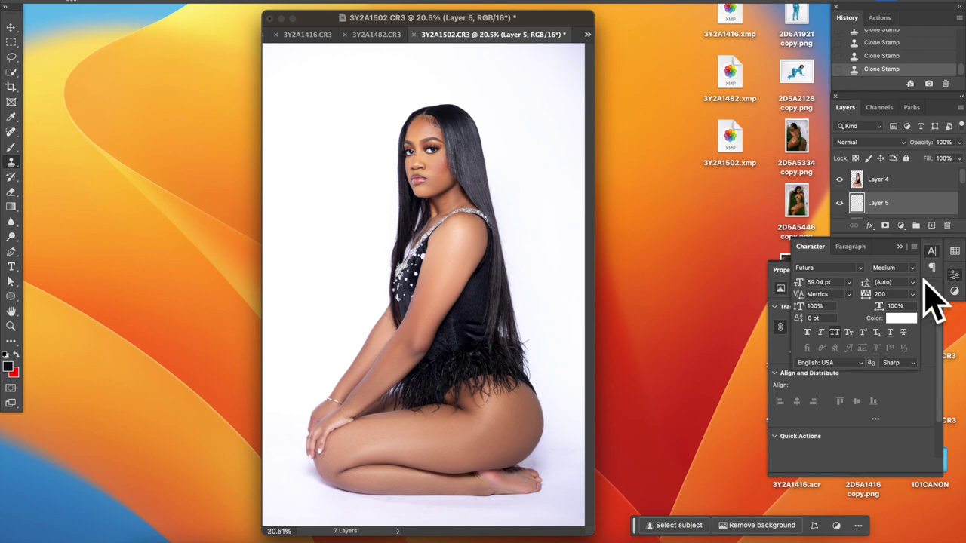
Dodge the highlights along the thigh, hip and feet on Layer 4
left_click(887, 184)
key("o")
left_click_drag(490, 400, 490, 431)
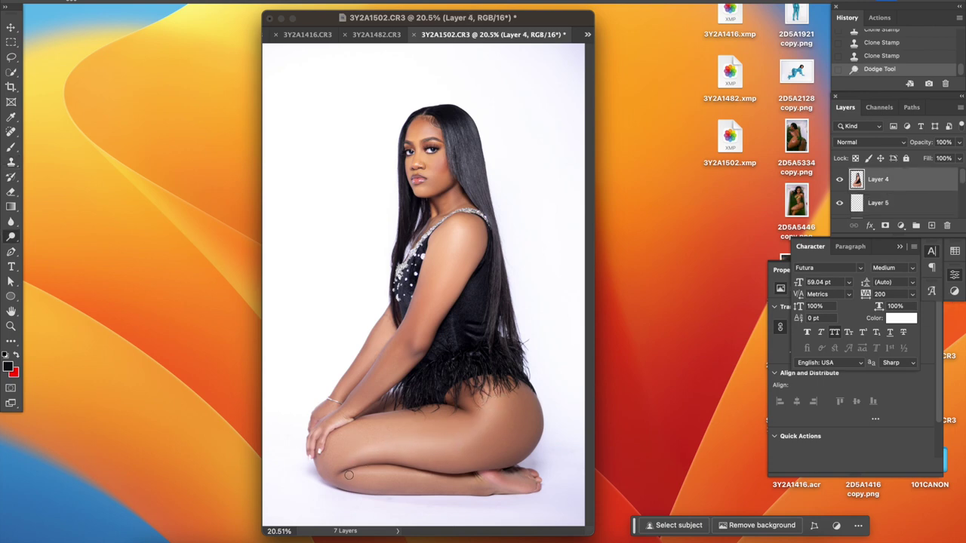
left_click_drag(438, 477, 521, 473)
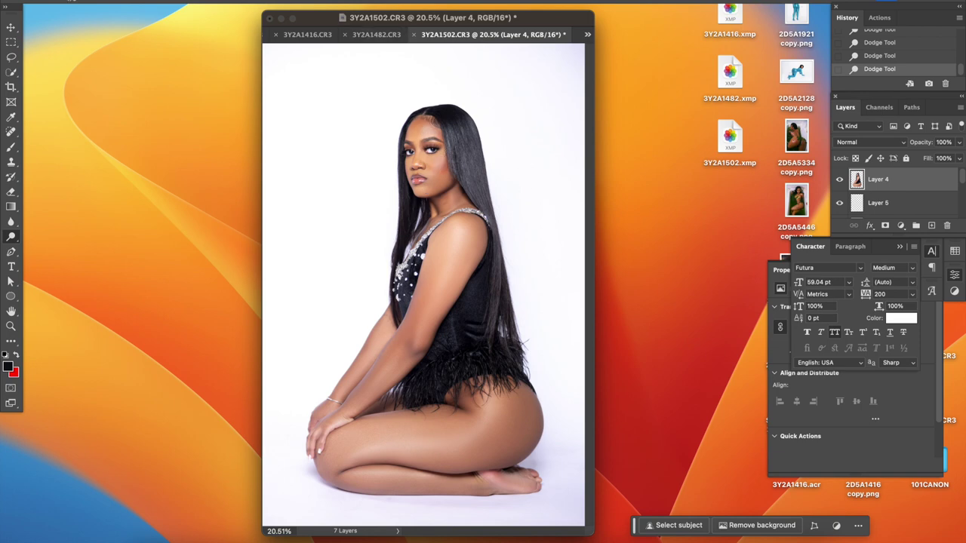
key("super+shift+x")
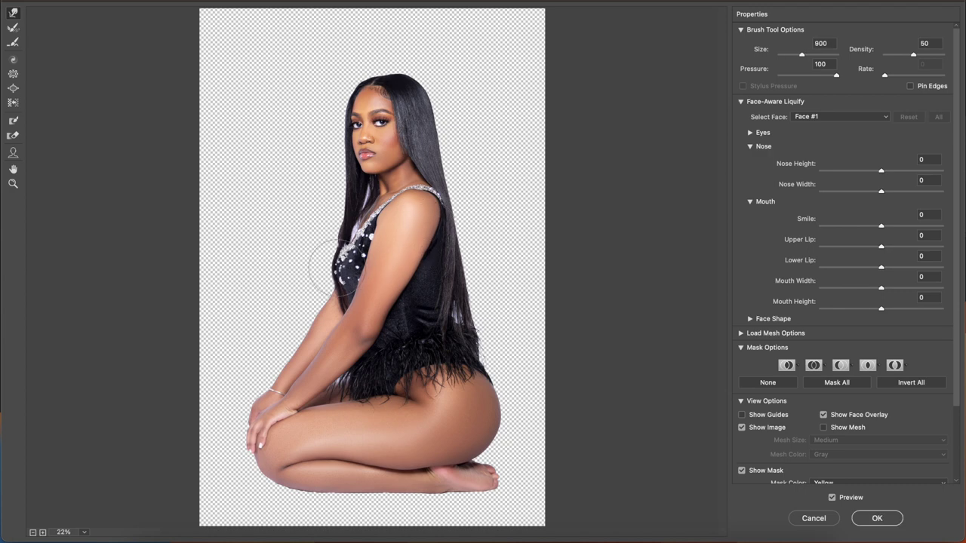
Apply the Liquify pass and add the photographer's @ handle as smaller watermark text
left_click(876, 519)
key("t")
left_click(545, 349)
type("@stevenovakk")
left_click(848, 281)
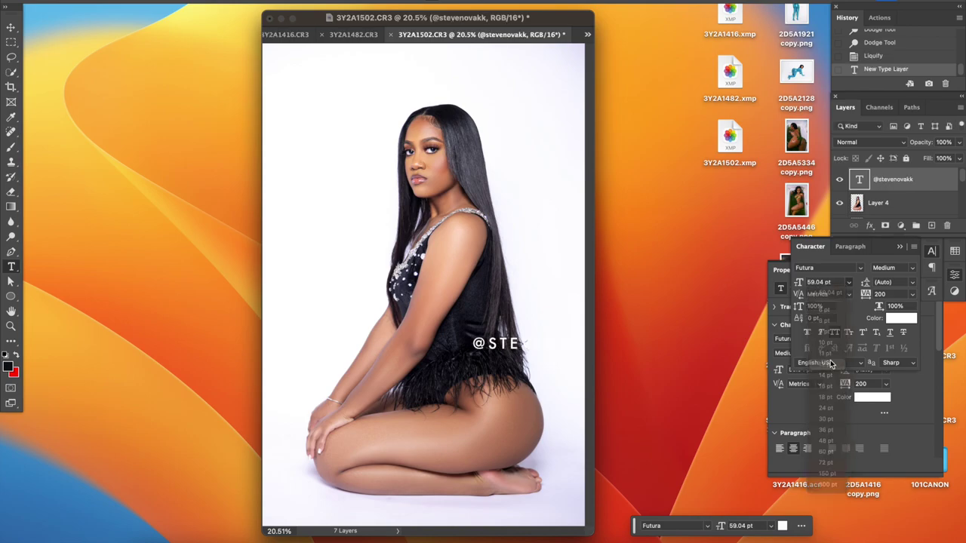
left_click(830, 365)
key("alt+BackSpace")
key("alt+BackSpace")
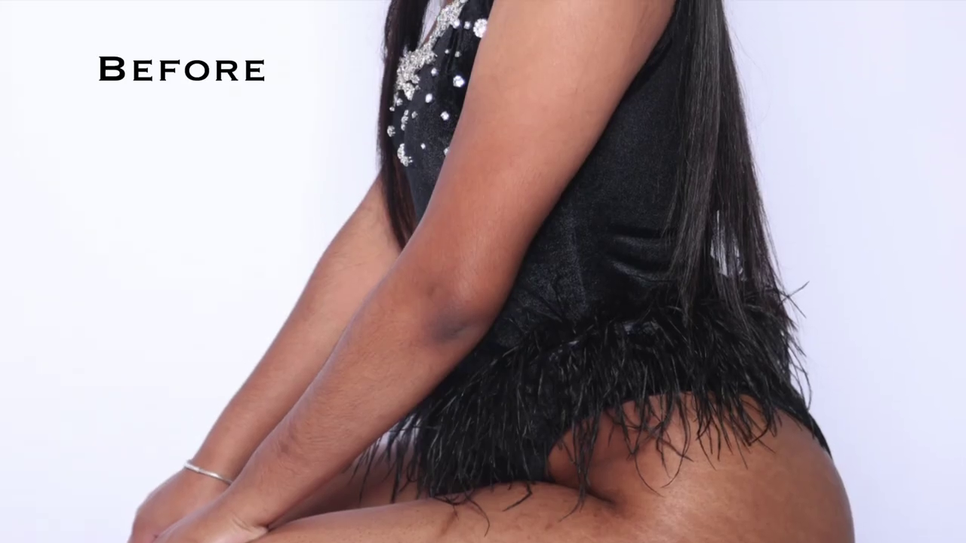